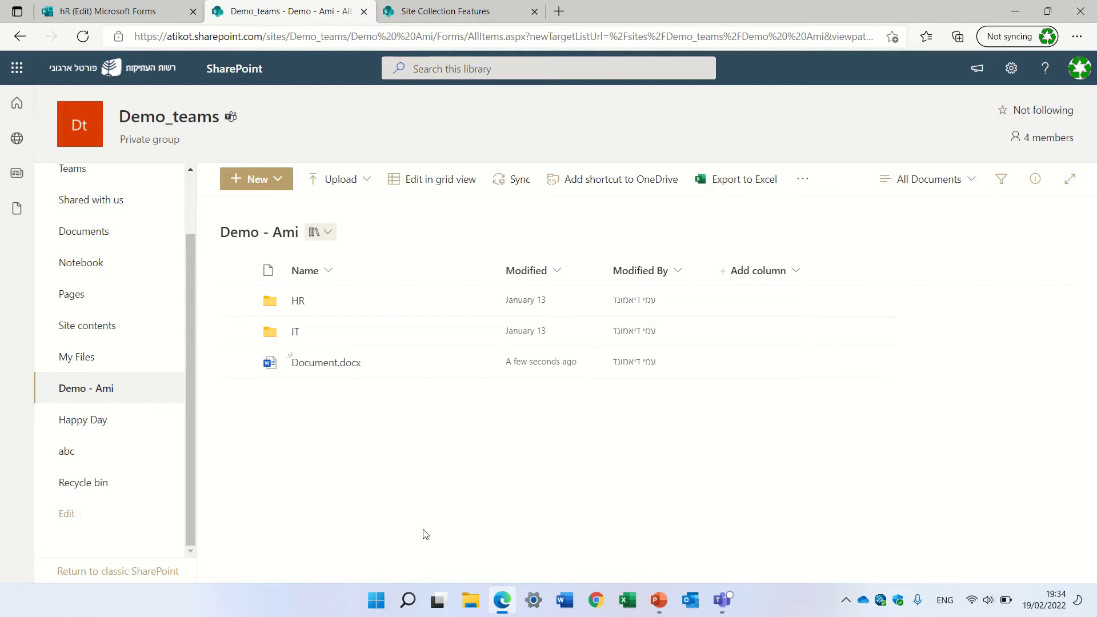
Open Document.docx in Word for the web, hand it to desktop Word, then close Word
click(319, 365)
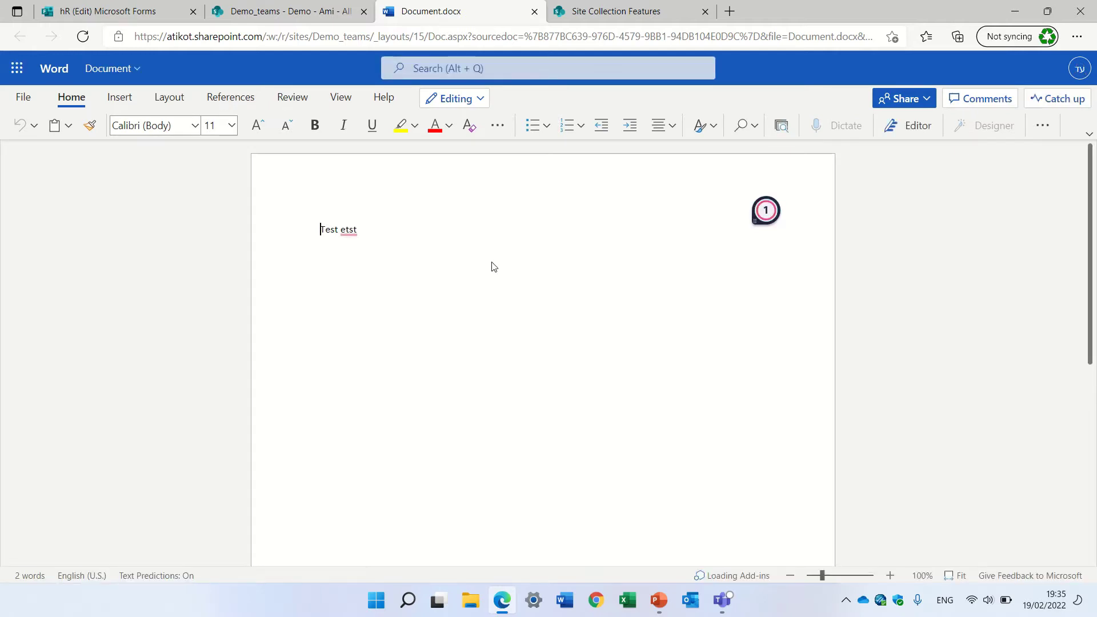
click(479, 106)
click(481, 233)
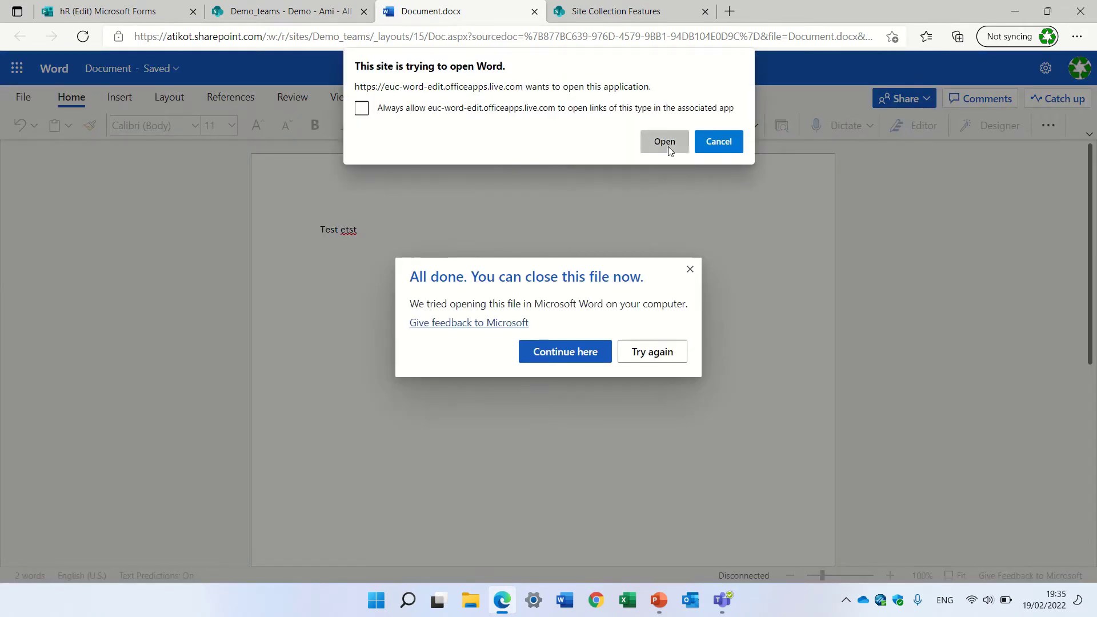
click(667, 146)
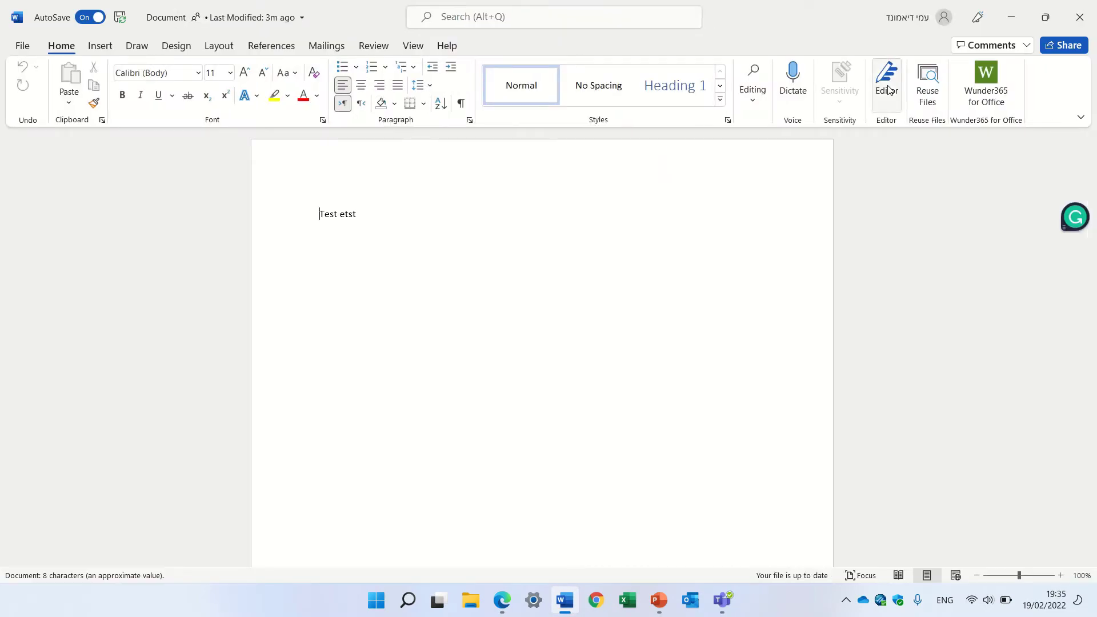
click(1090, 17)
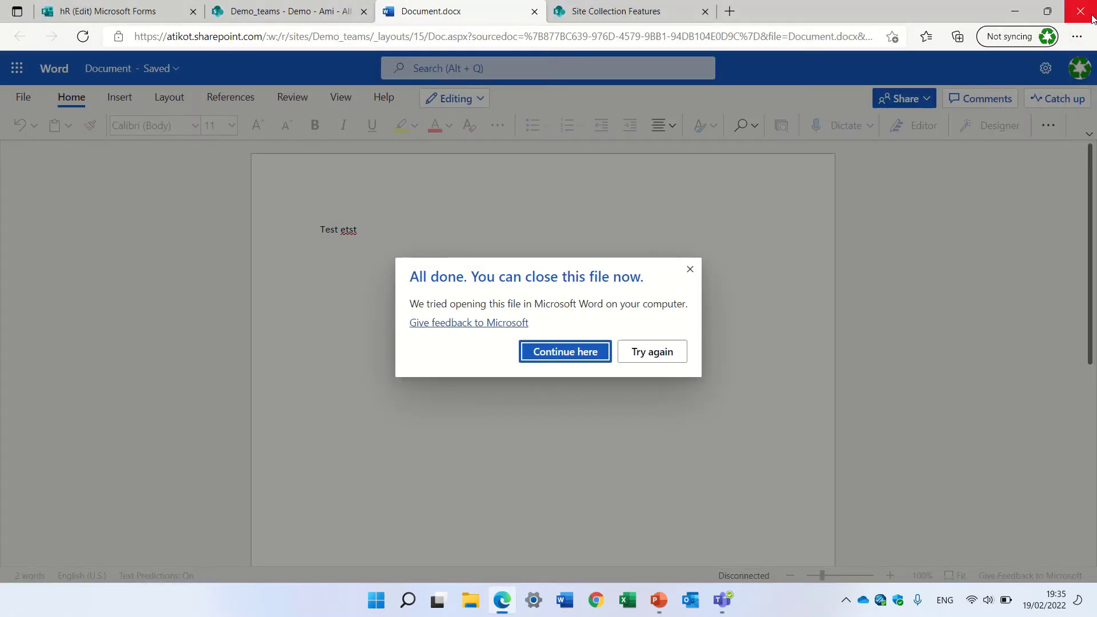
Close the document tab, then select Document.docx in Demo - Ami and dismiss its Open menu
click(534, 11)
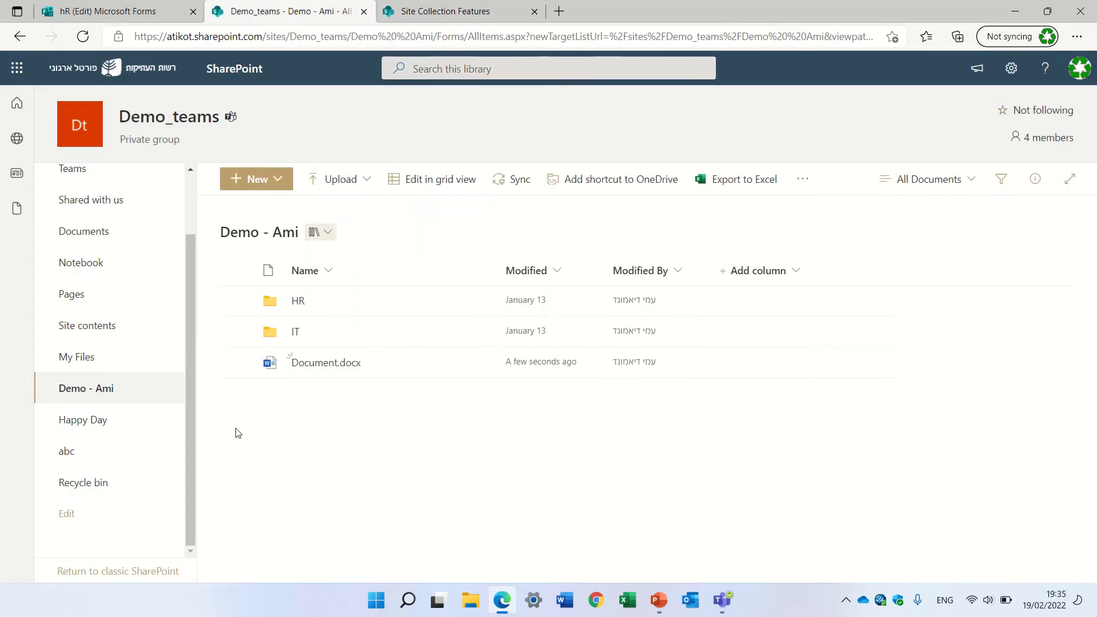
click(241, 369)
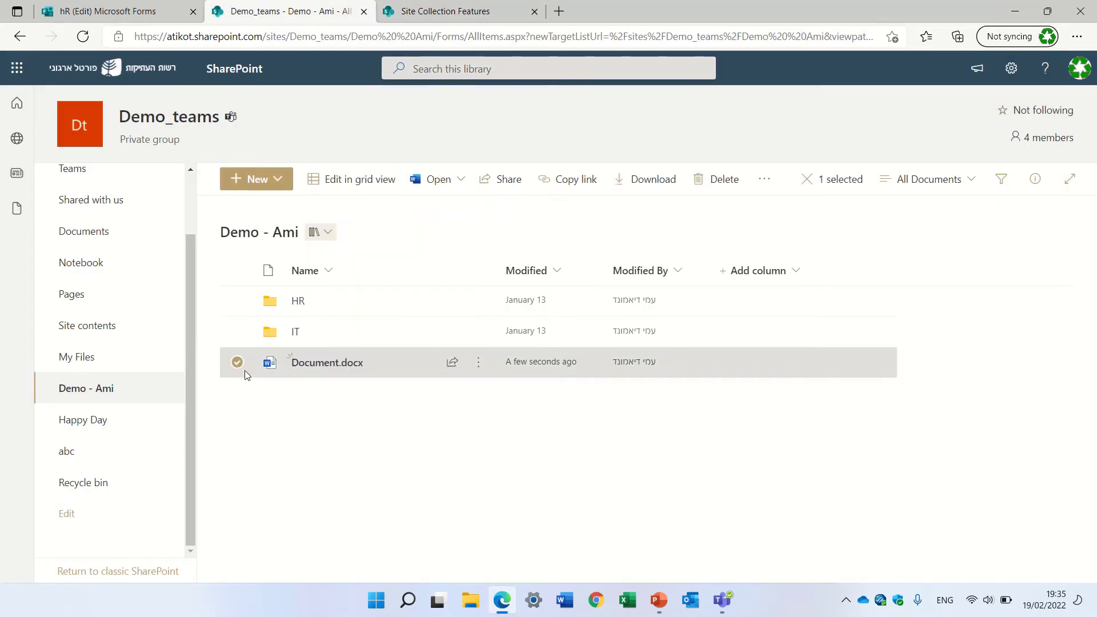
click(454, 181)
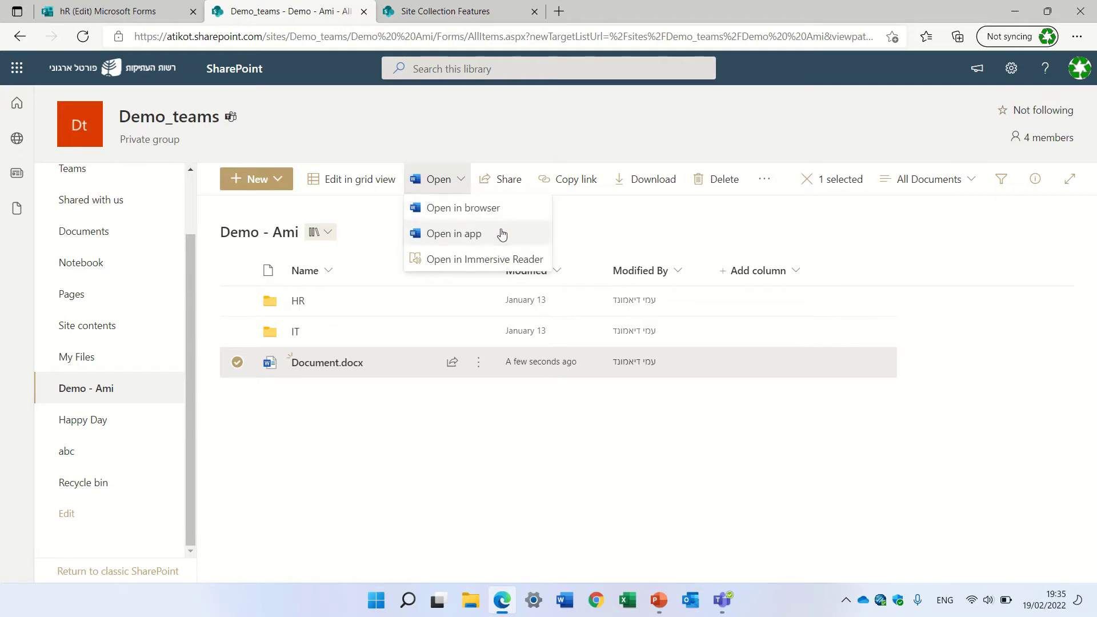
click(385, 483)
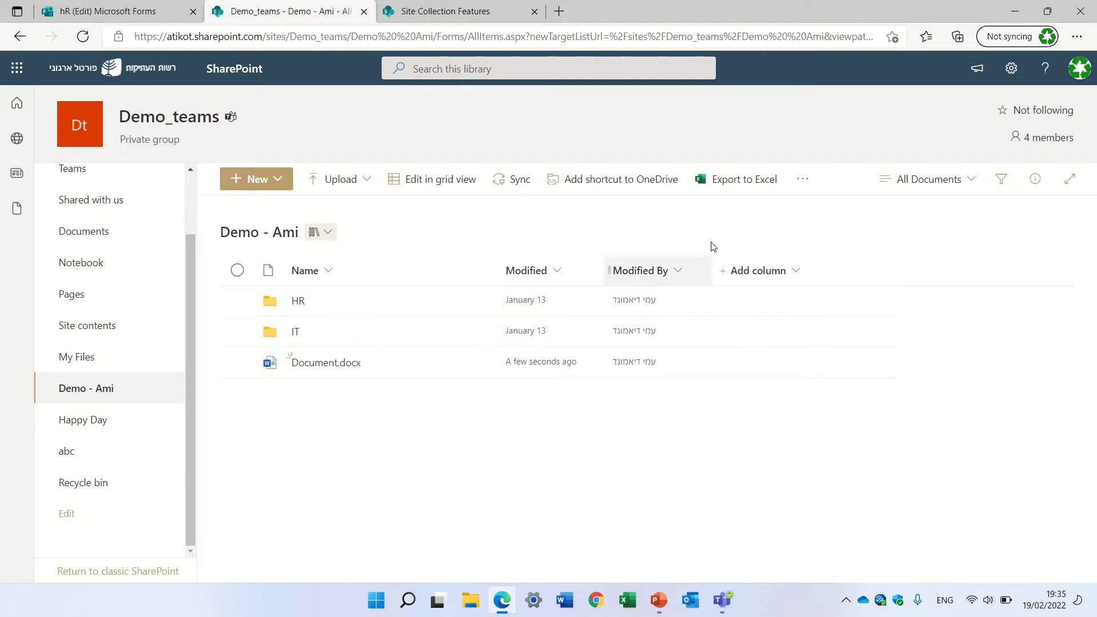
Set Demo - Ami advanced settings to open documents in the client application, and save
click(1010, 79)
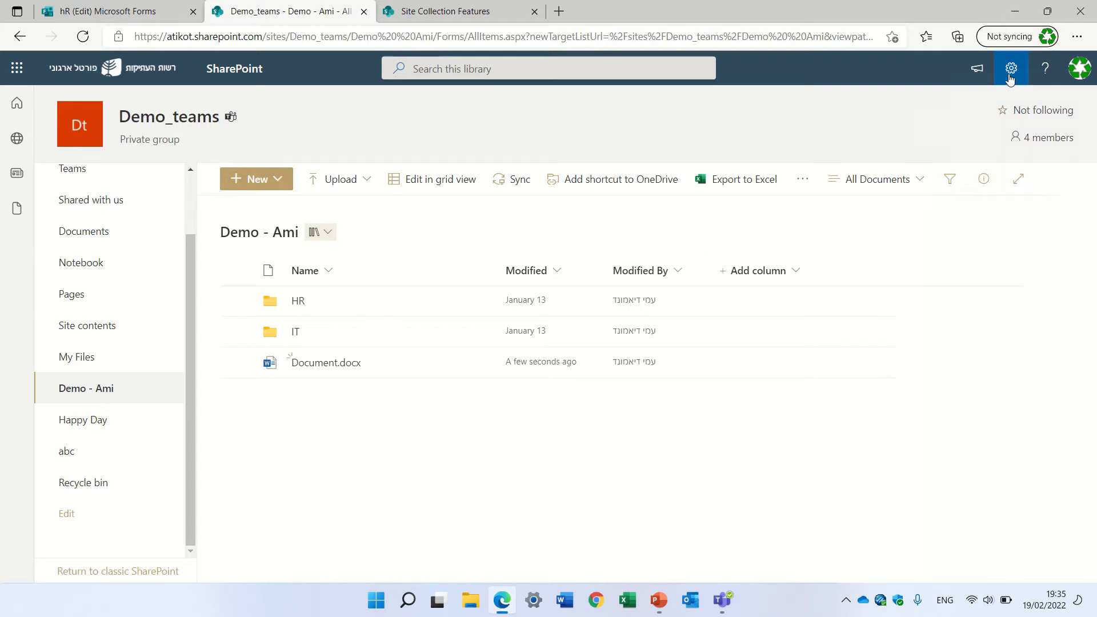
click(917, 222)
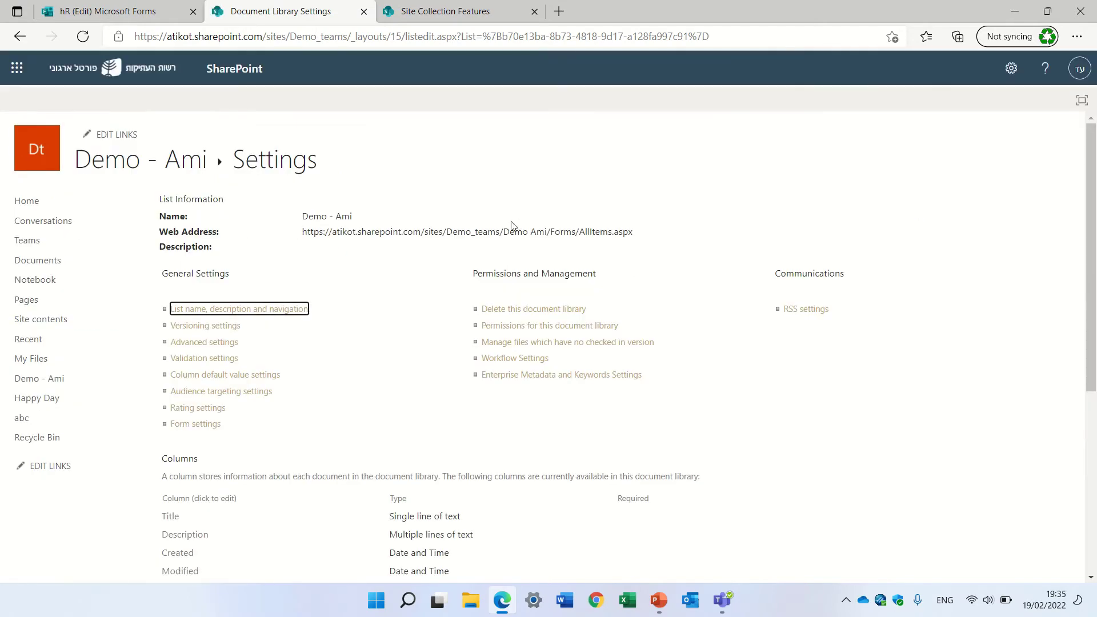
click(193, 342)
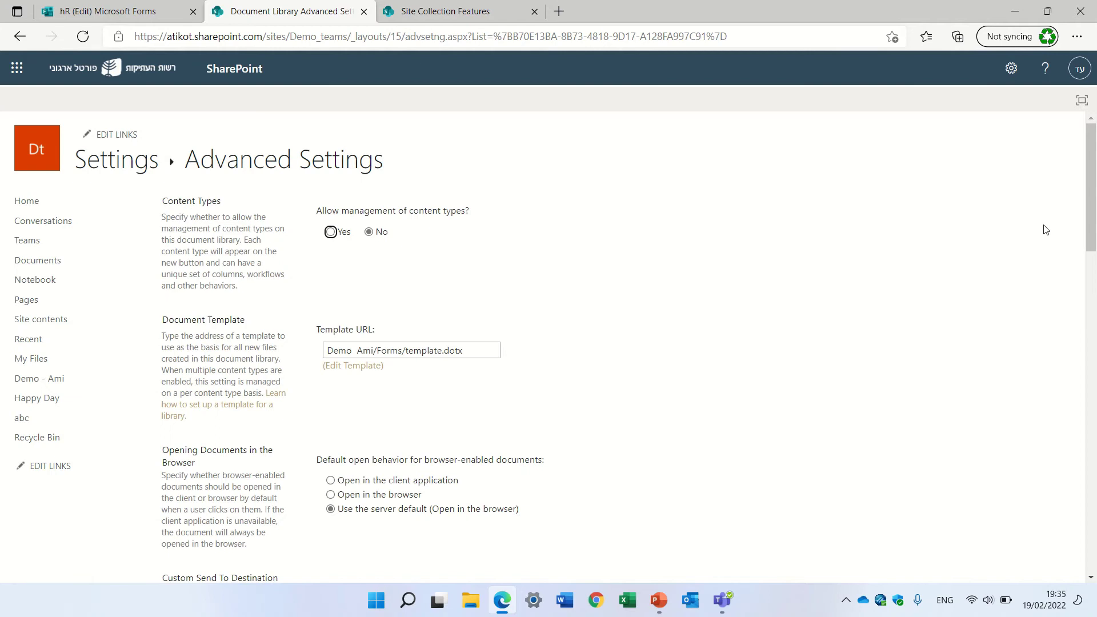
scroll(1093, 187, down, 2)
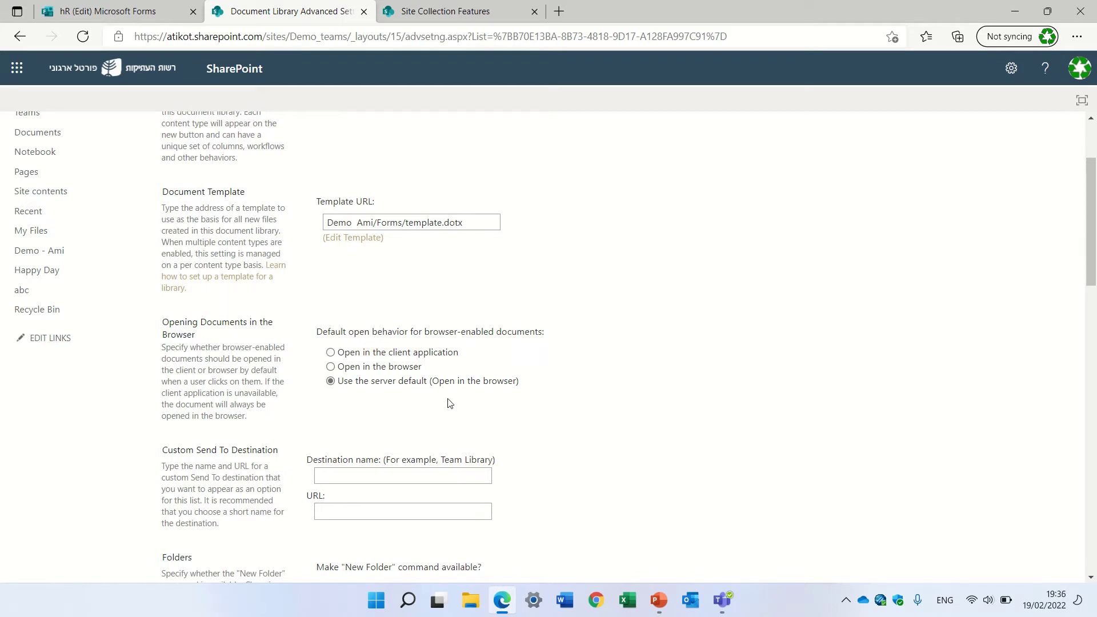
click(331, 353)
scroll(1078, 274, down, 10)
scroll(1006, 417, down, 7)
scroll(939, 563, down, 2)
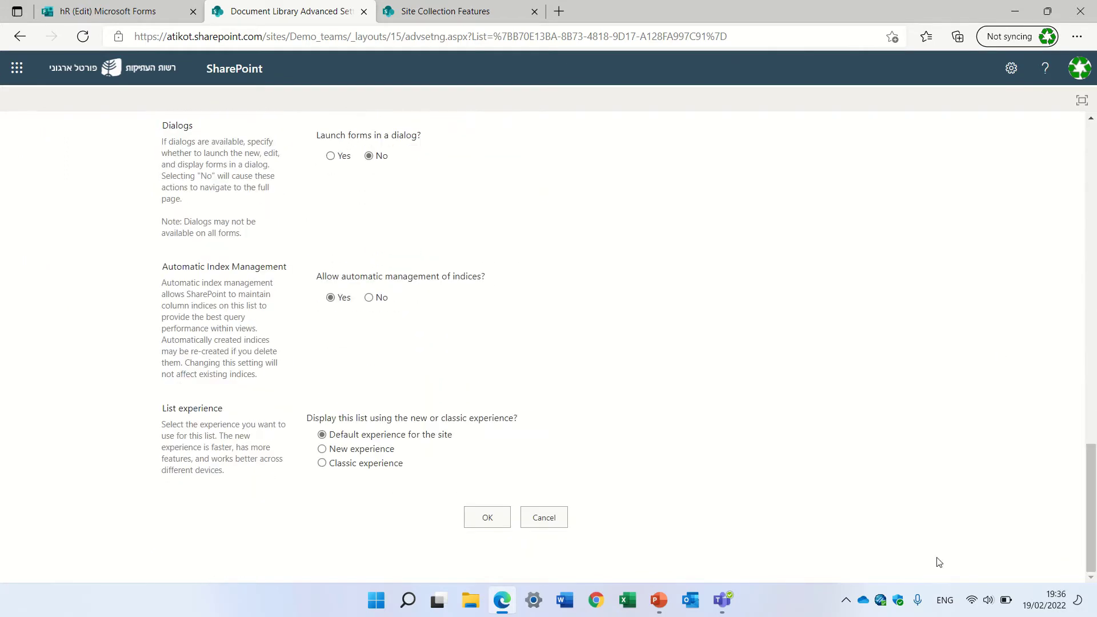
click(486, 518)
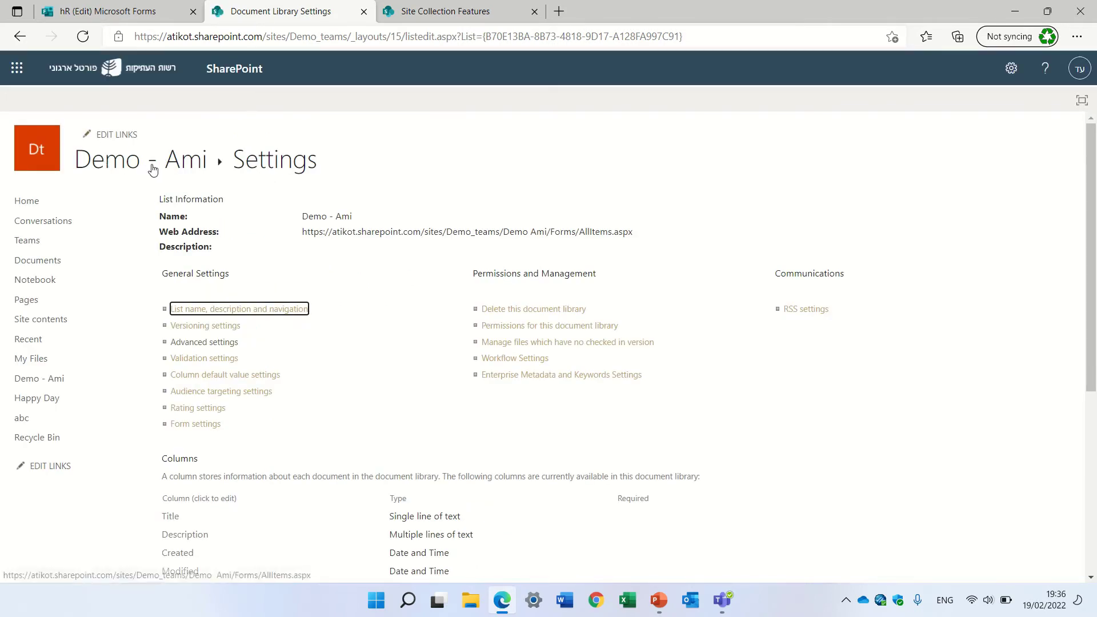
Open Document.docx from Demo - Ami, confirm desktop Word launches directly, then close Word
click(153, 166)
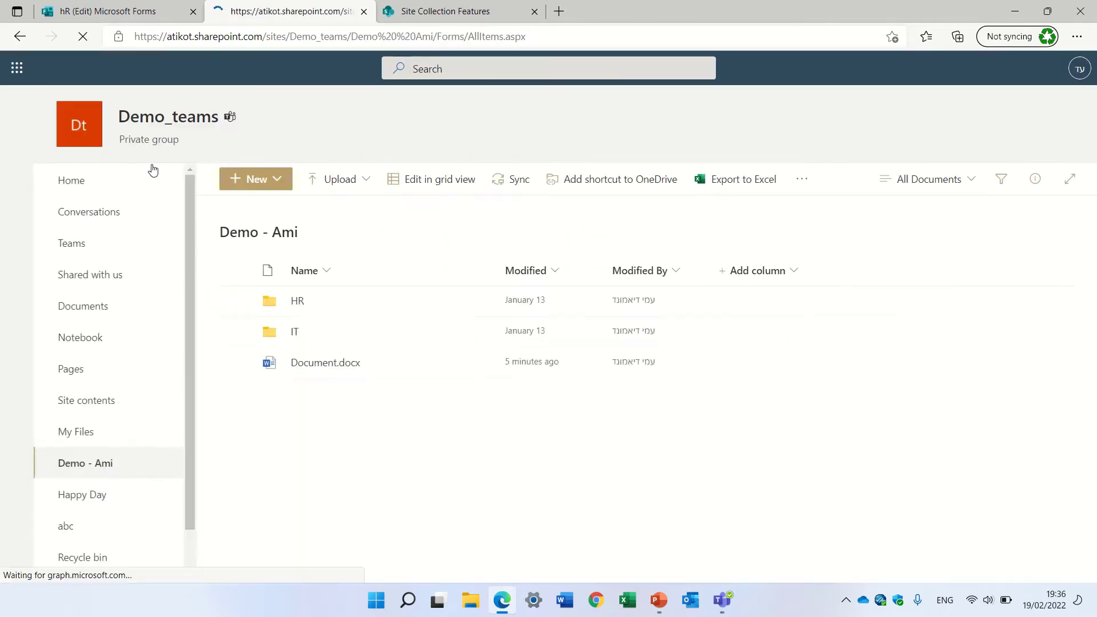
click(89, 319)
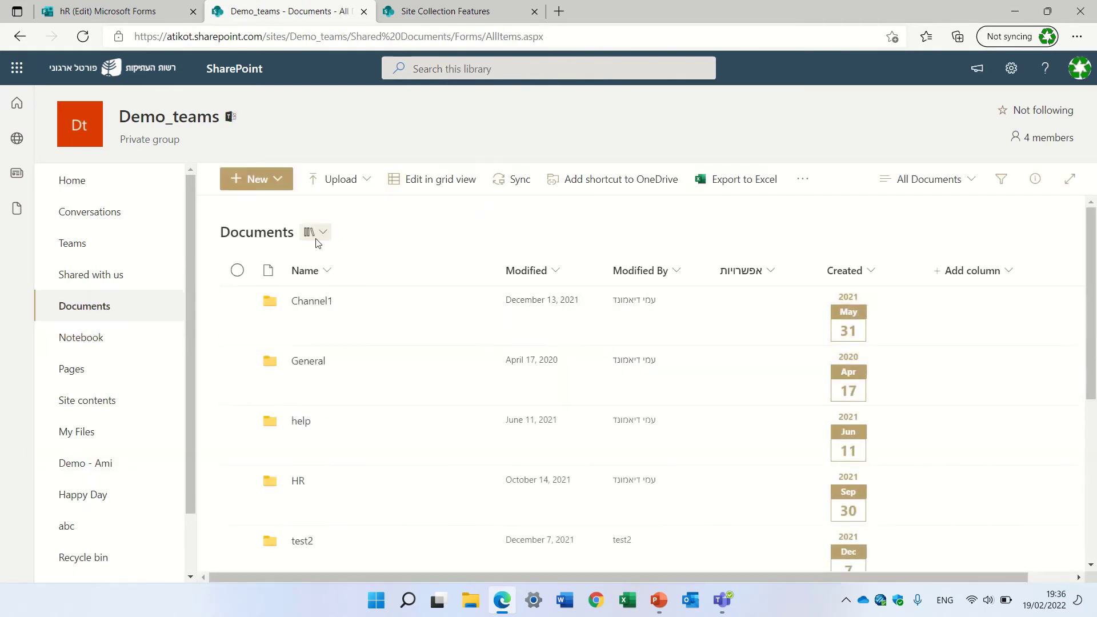
click(112, 461)
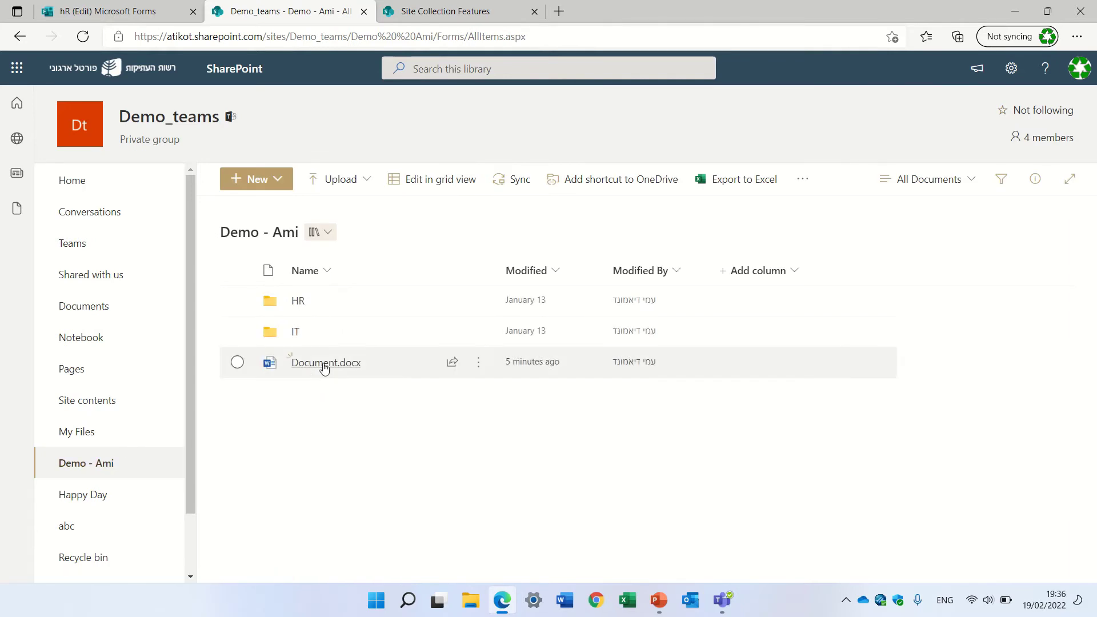
click(320, 366)
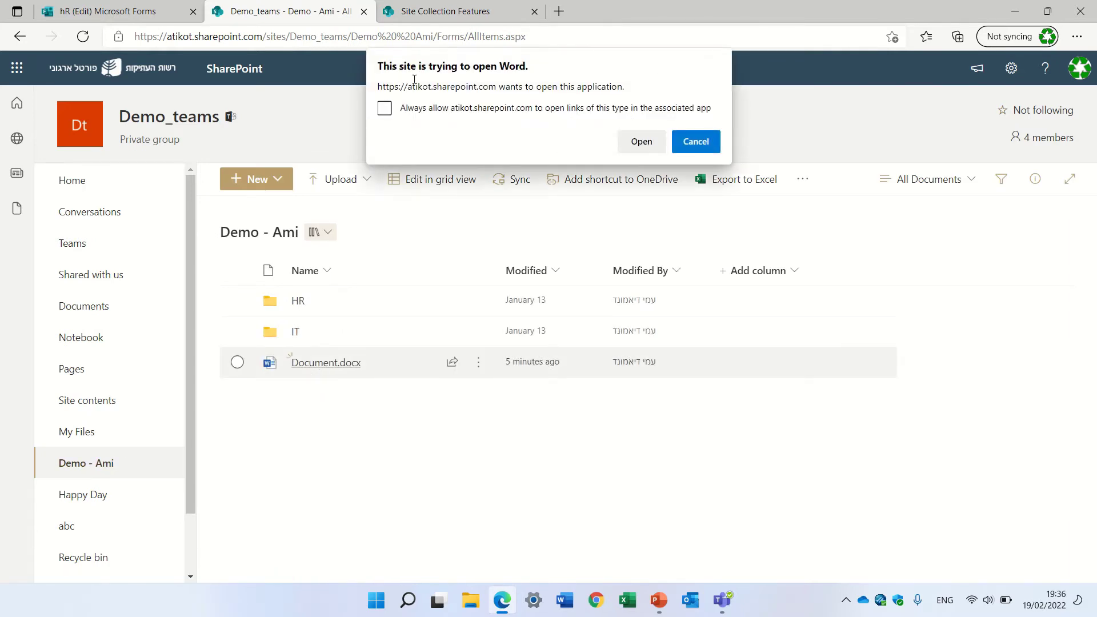
click(641, 141)
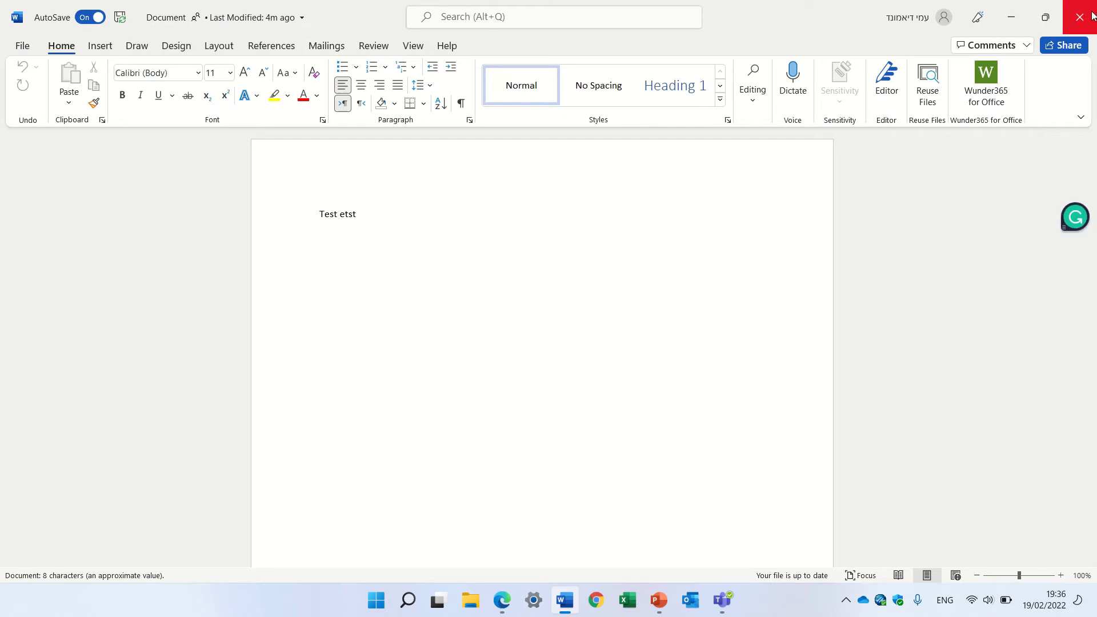
click(1080, 17)
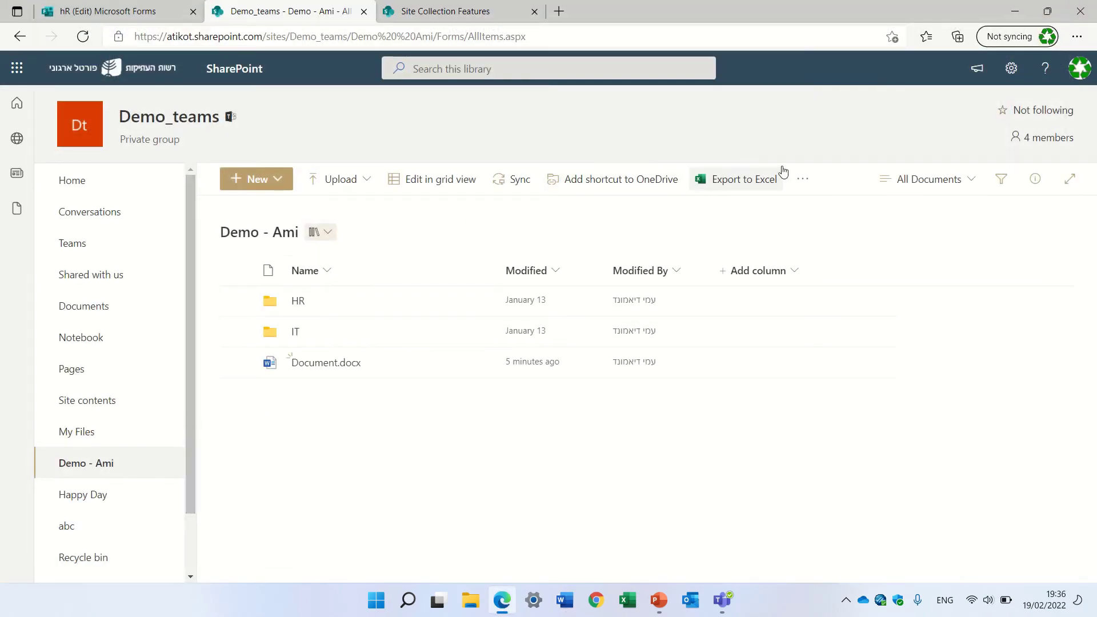
Reach the Demo - Ami library's advanced settings page and scroll to its bottom
click(1010, 79)
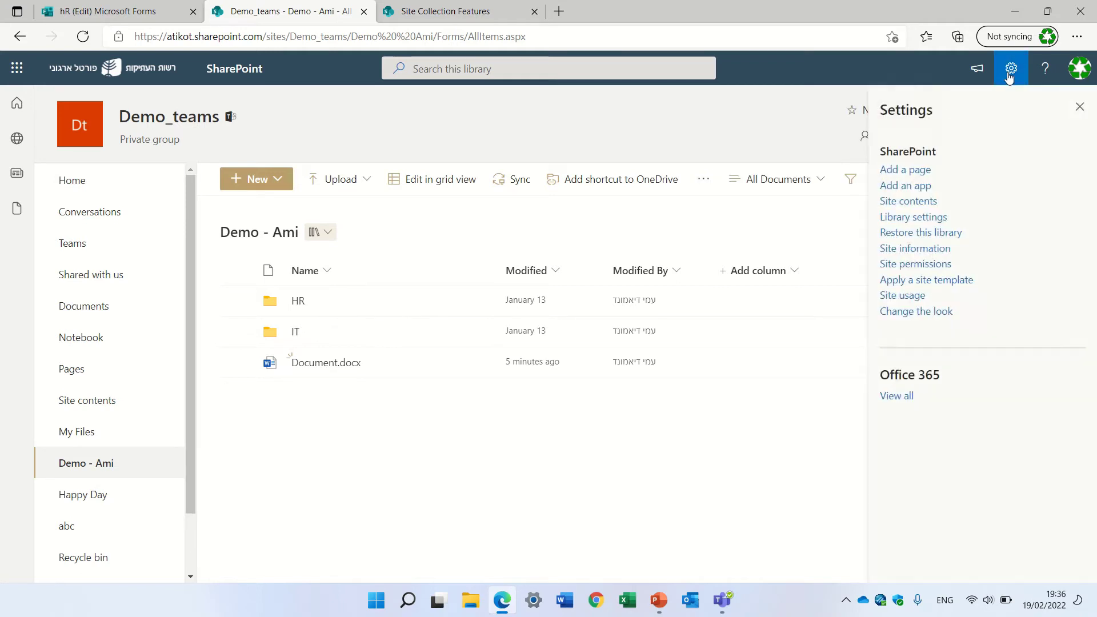
click(915, 217)
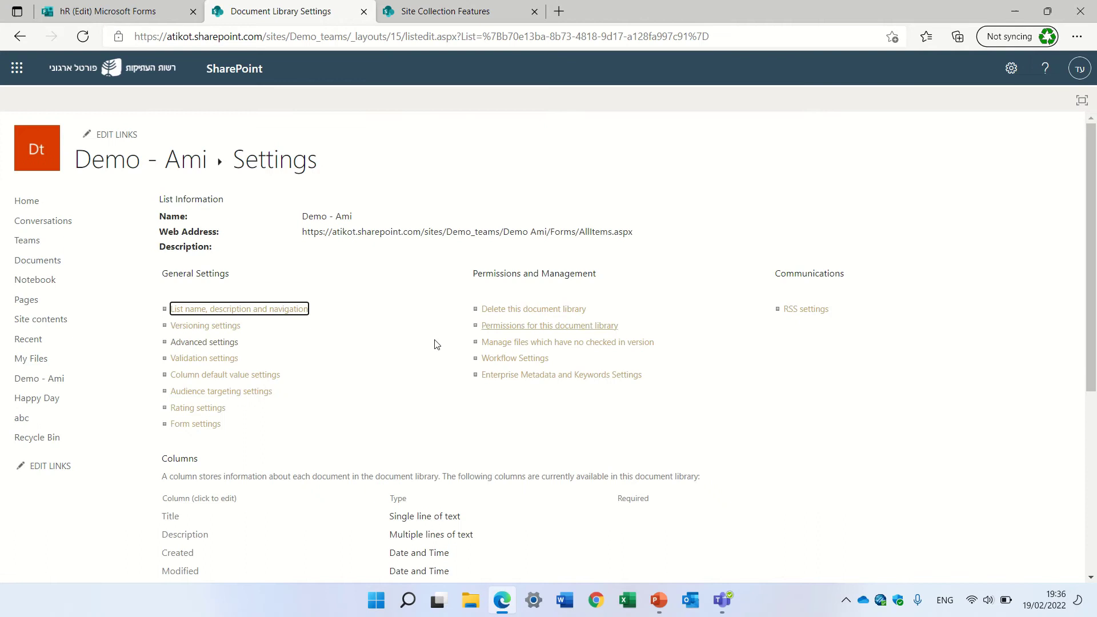
click(196, 343)
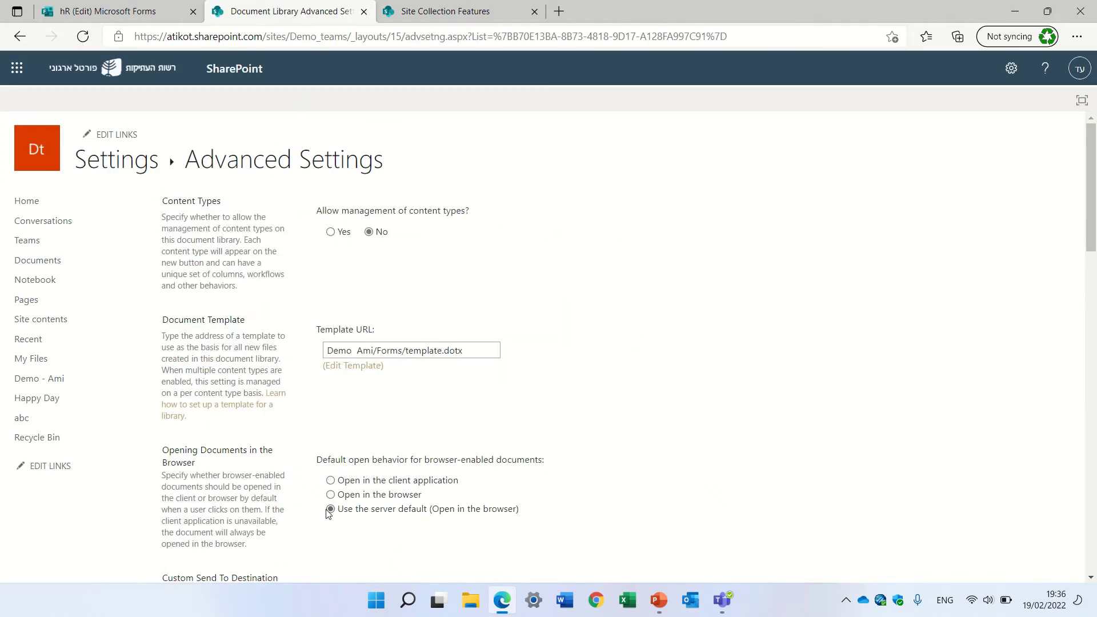
scroll(843, 440, down, 15)
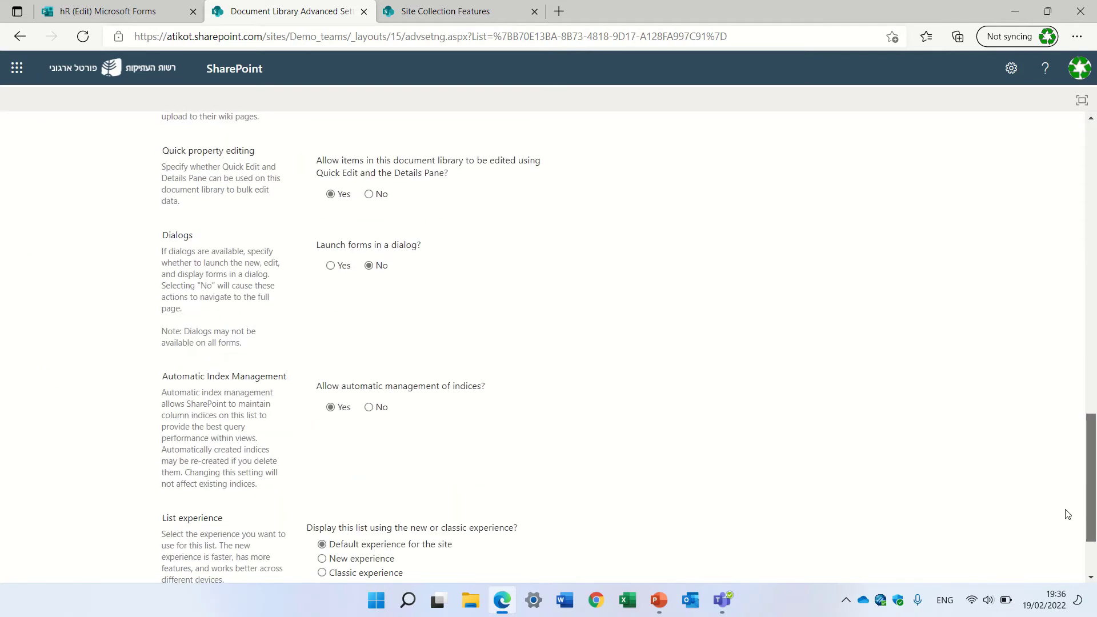
Save the advanced settings, then go via Site contents to the Demo_teams Site Settings page
click(487, 522)
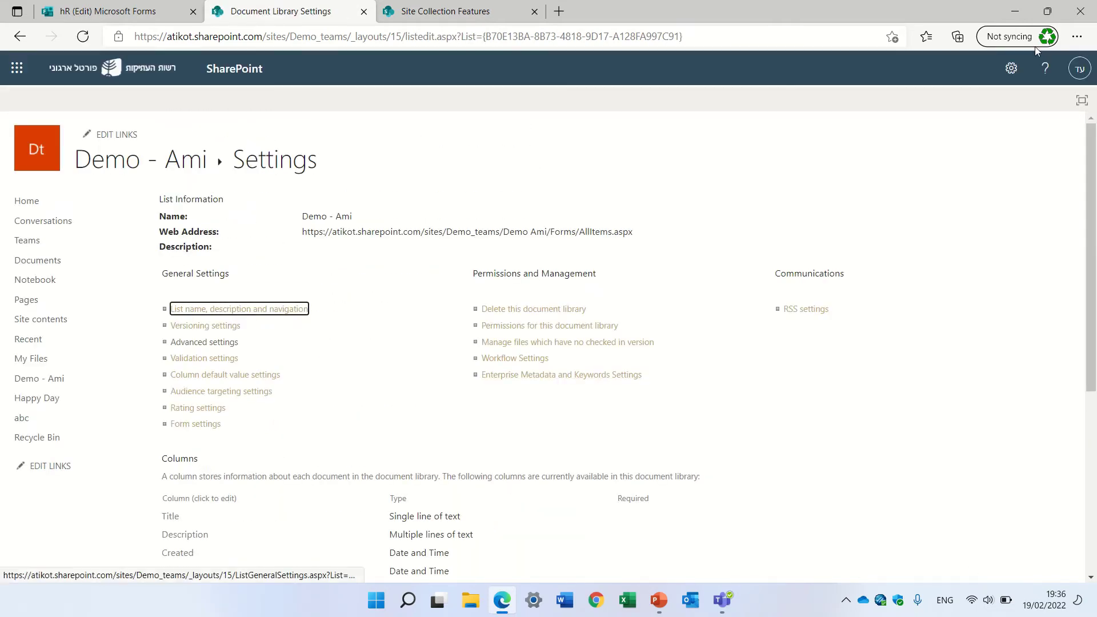
click(1012, 69)
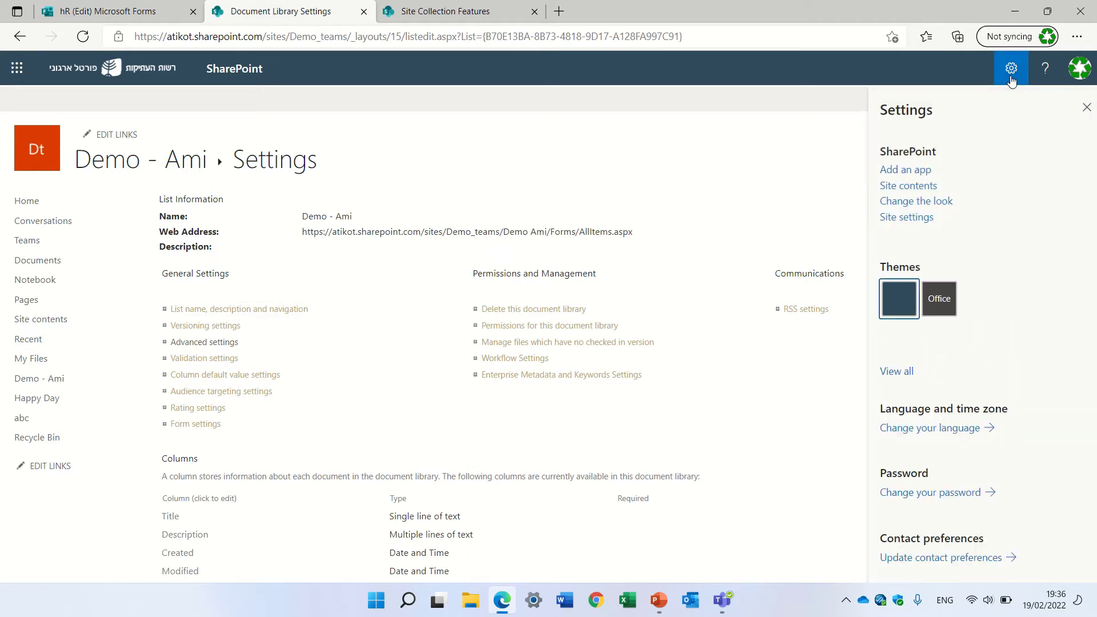
click(921, 188)
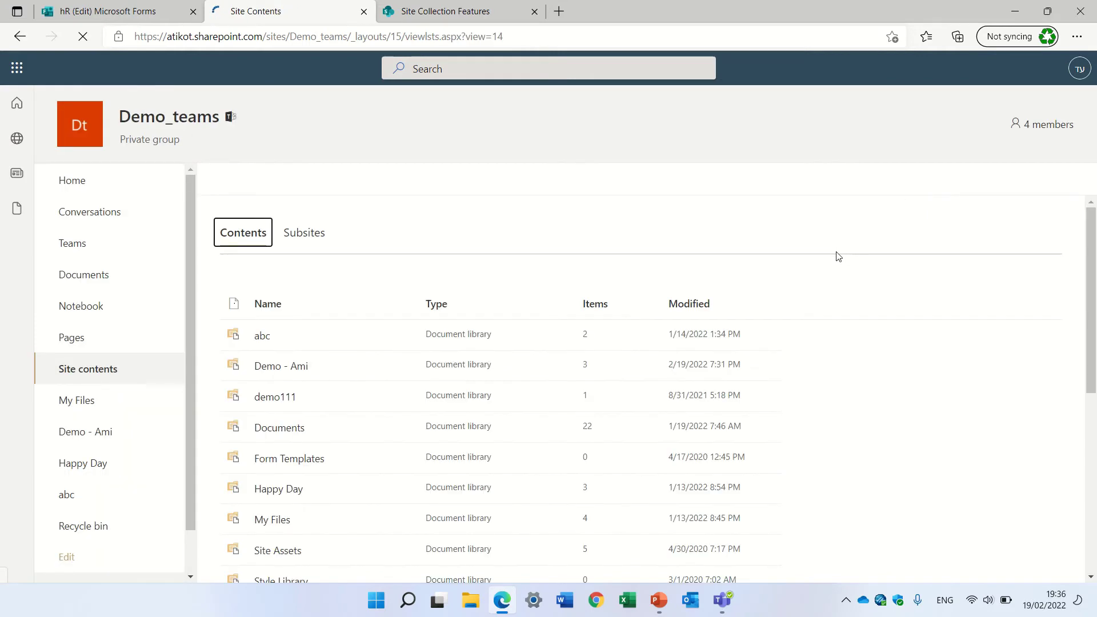
click(937, 188)
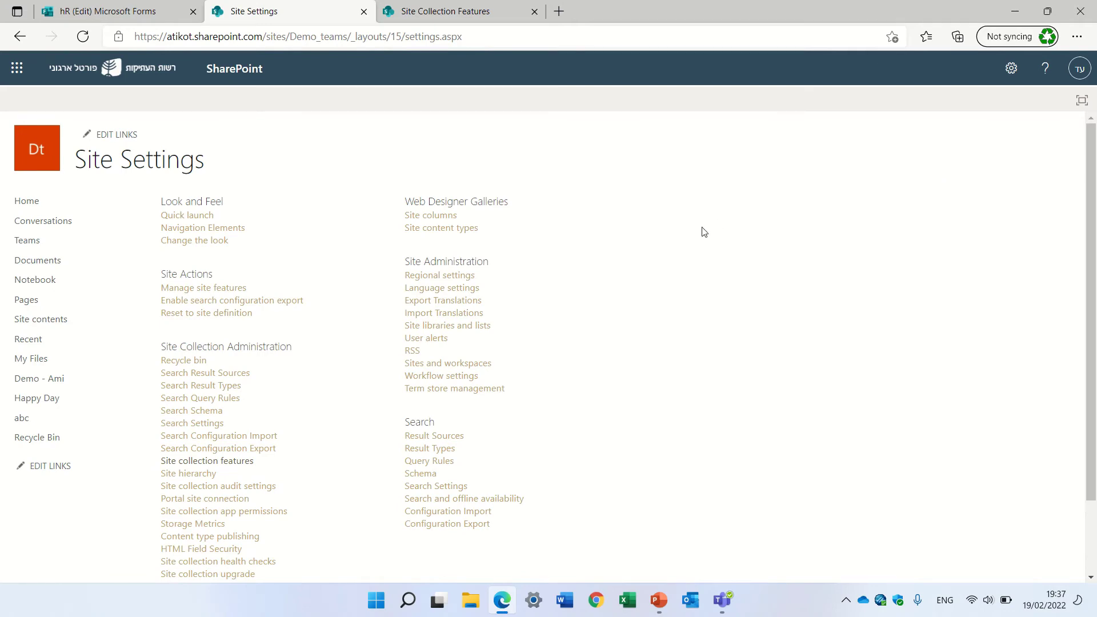
Find 'Open Documents in Client Applications by Default' among site collection features and activate it
click(207, 463)
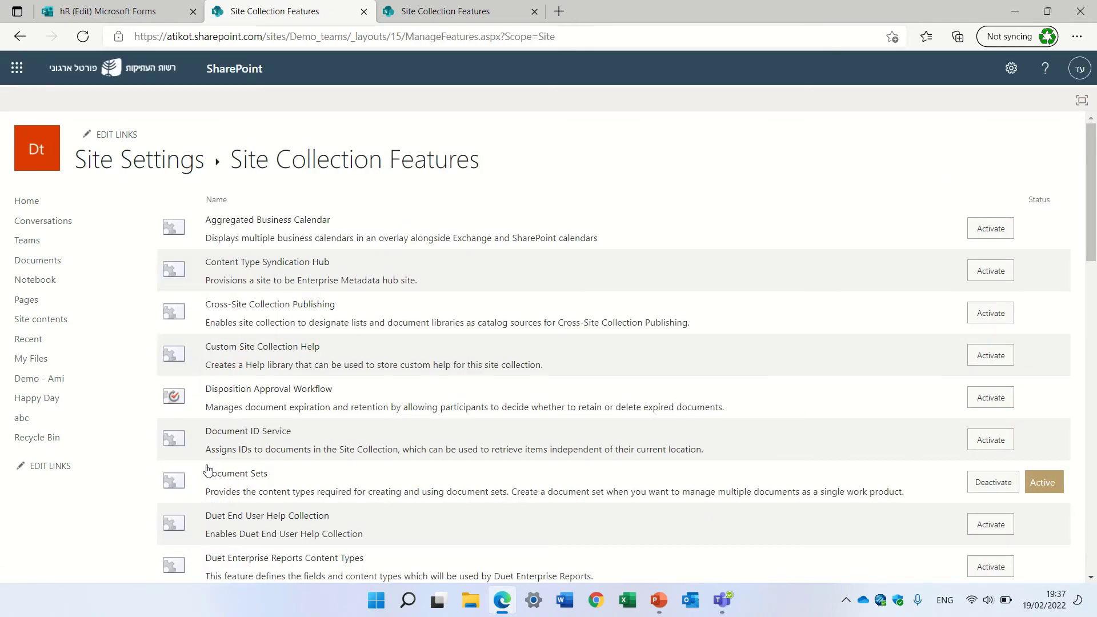
key(ctrl+f)
text(open)
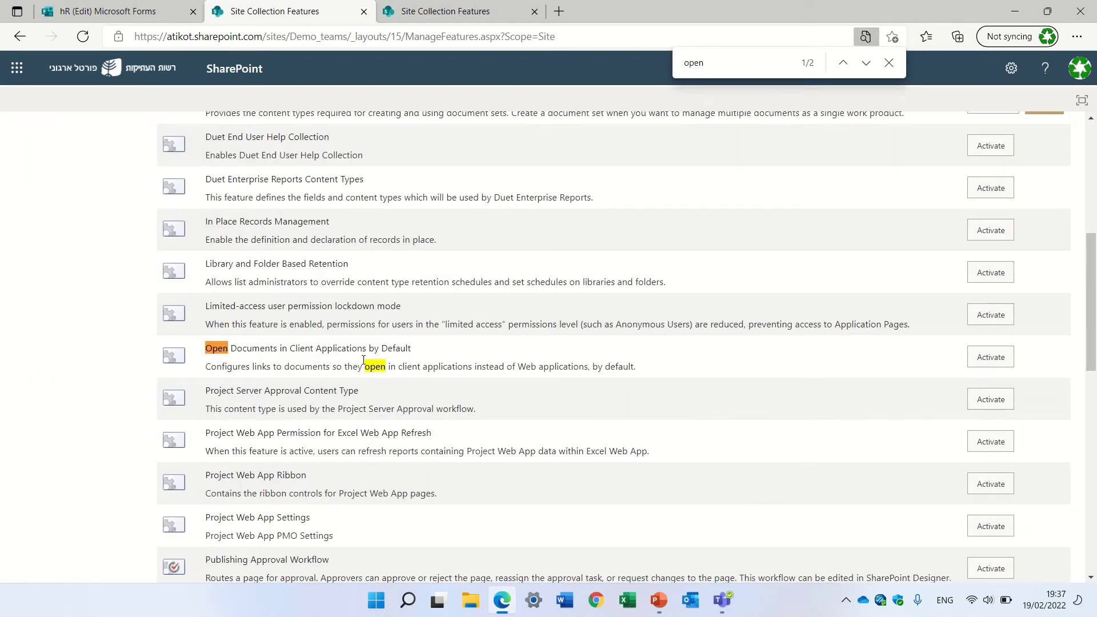
click(992, 364)
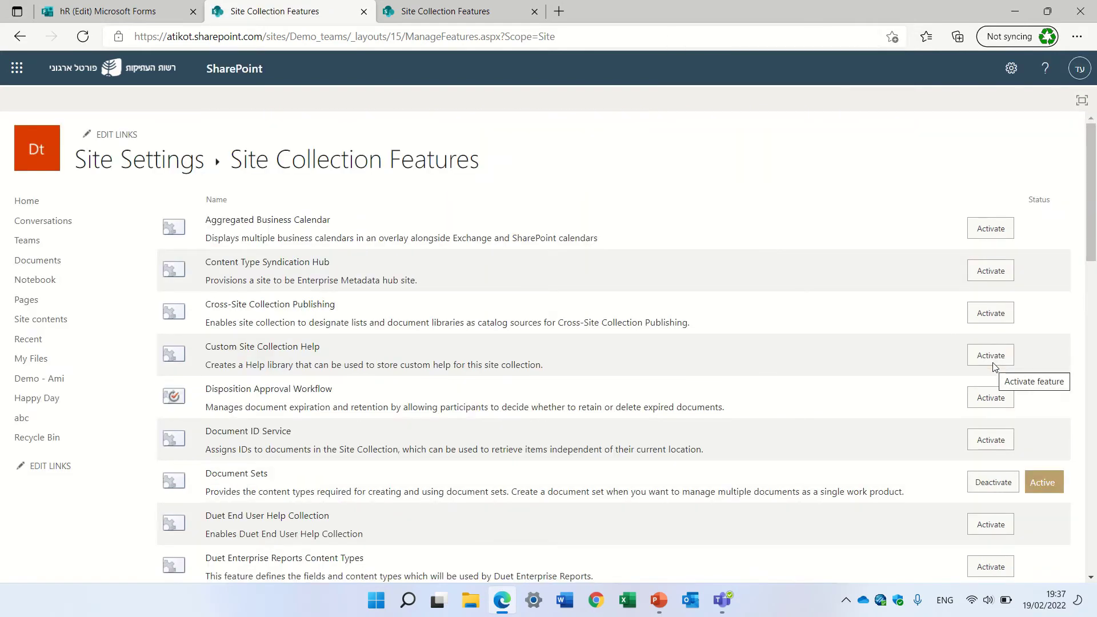
key(ctrl+f)
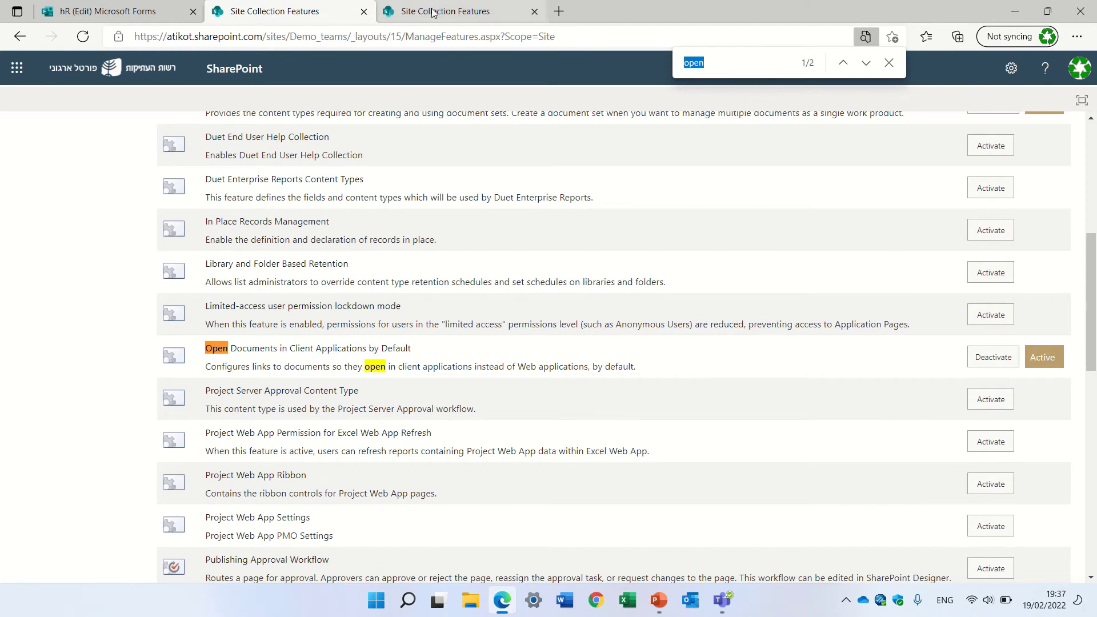
click(114, 13)
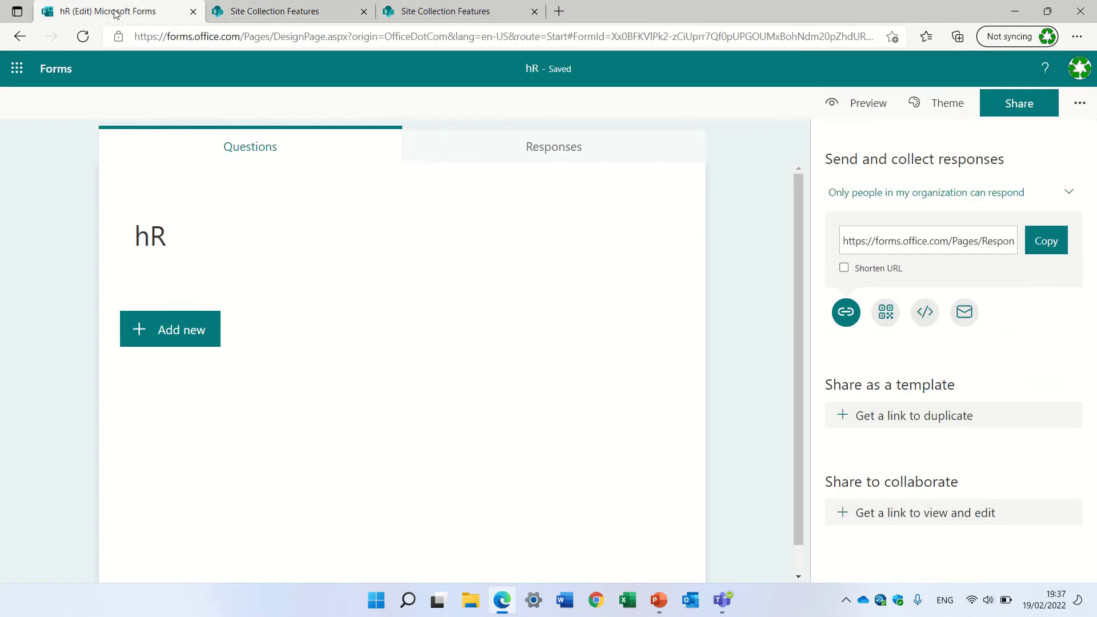
click(274, 12)
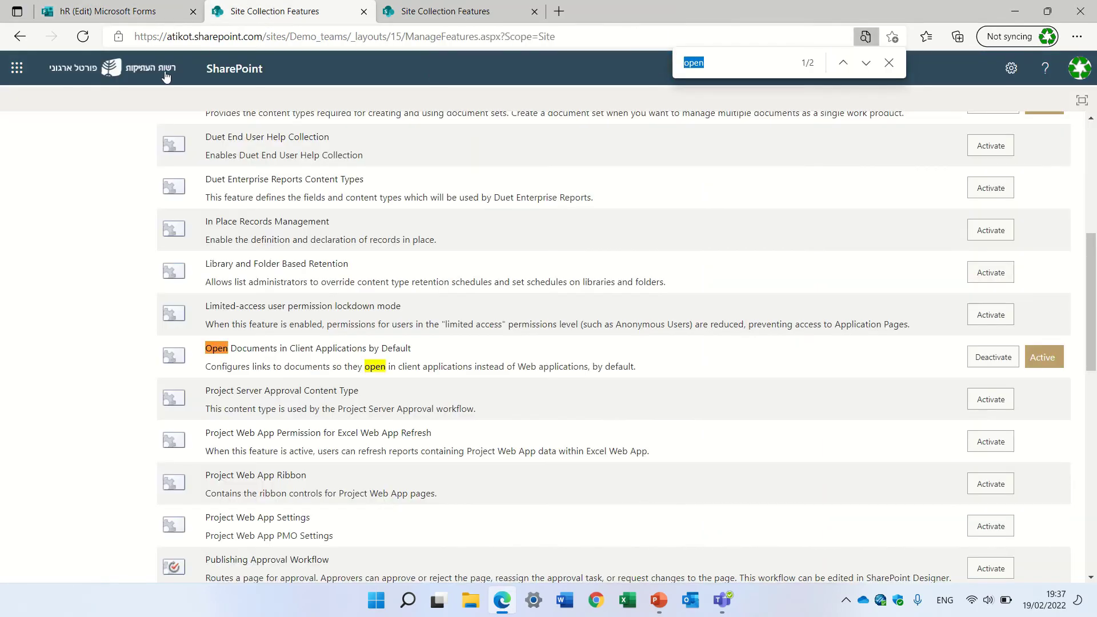
click(1094, 149)
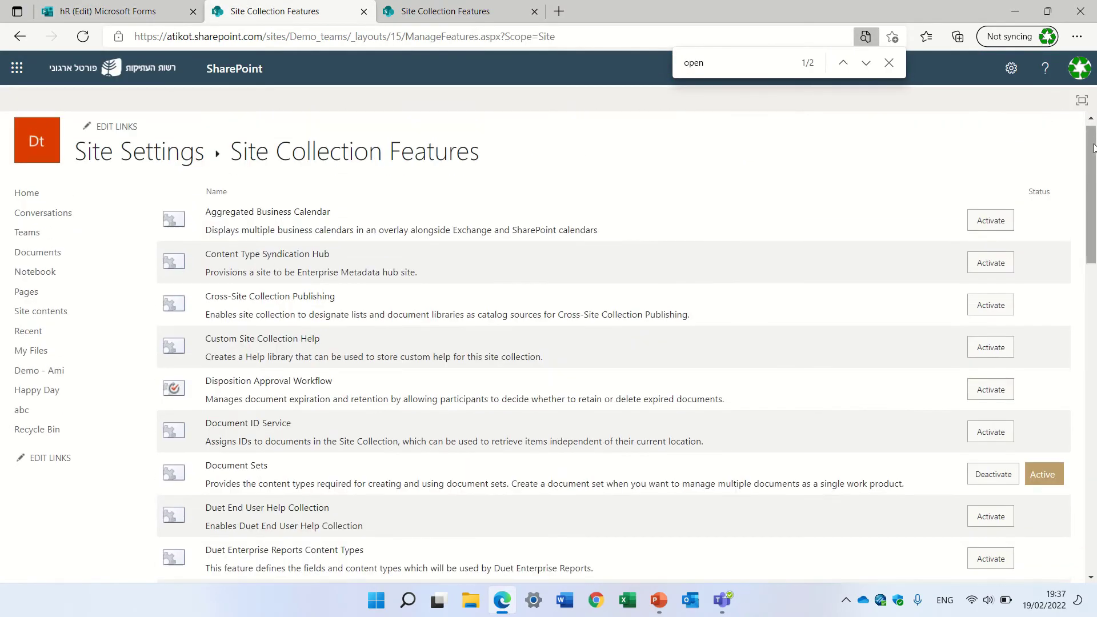
From Home, open Document.docx in Demo - Ami, confirm desktop Word launches, then close Word
click(43, 206)
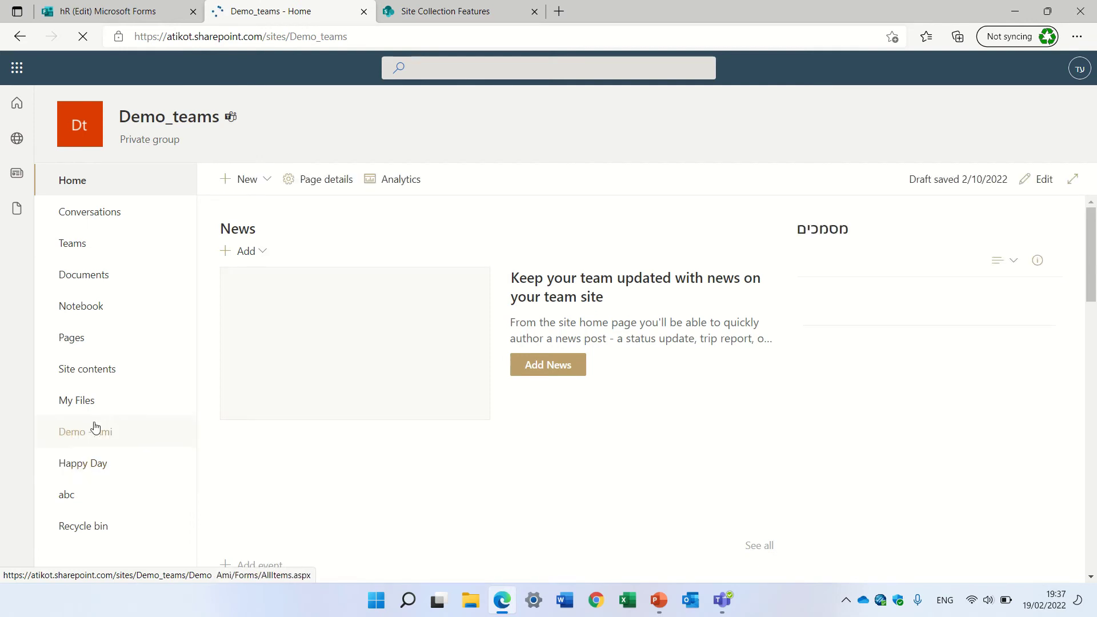
click(95, 429)
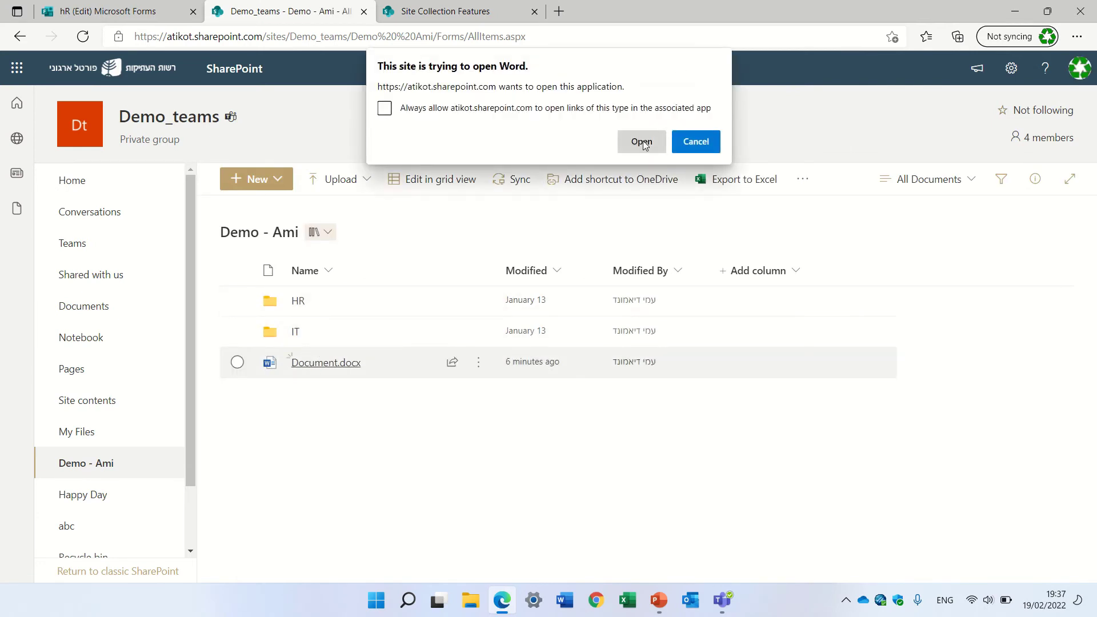
click(642, 142)
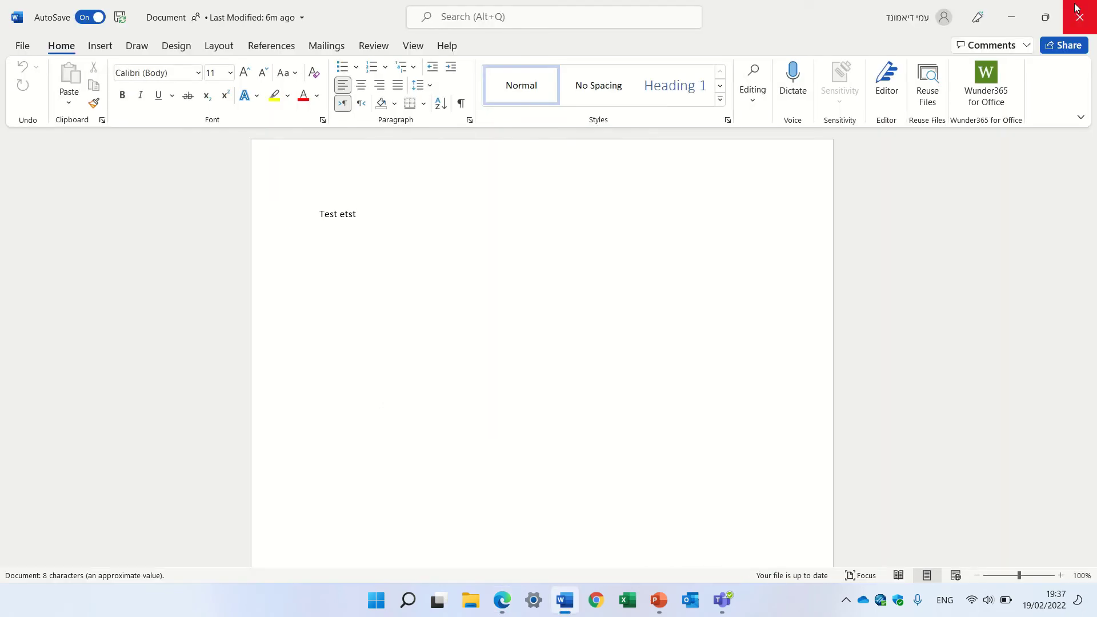
click(1090, 16)
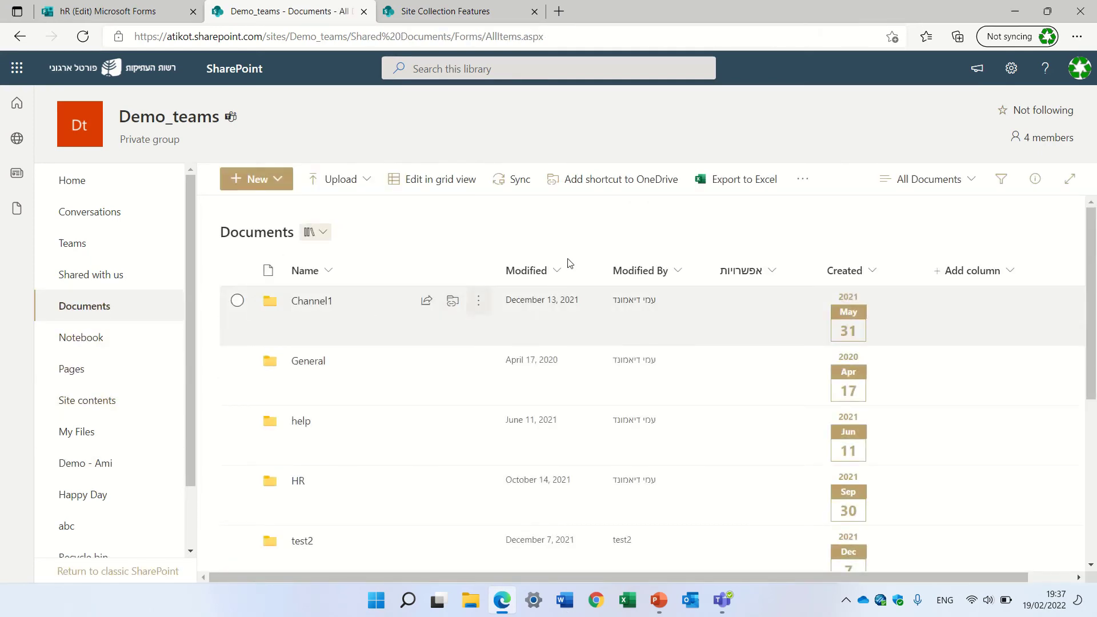
Create a new Word document in Documents, type 'fjsdlfjsdflsdfjk', and return to Shared Documents
click(335, 180)
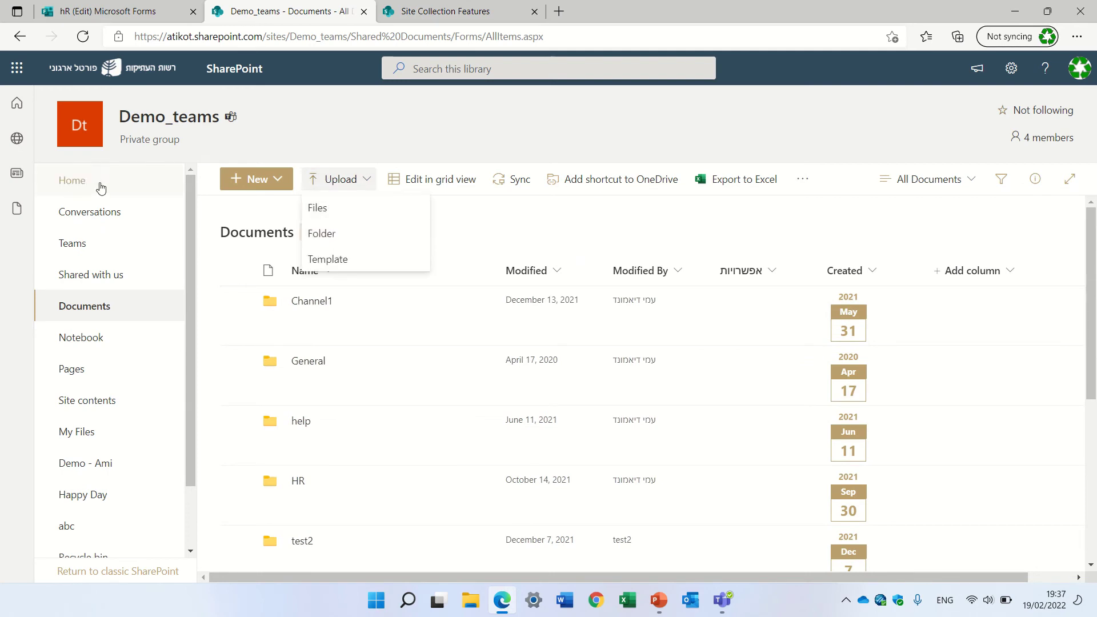
click(256, 179)
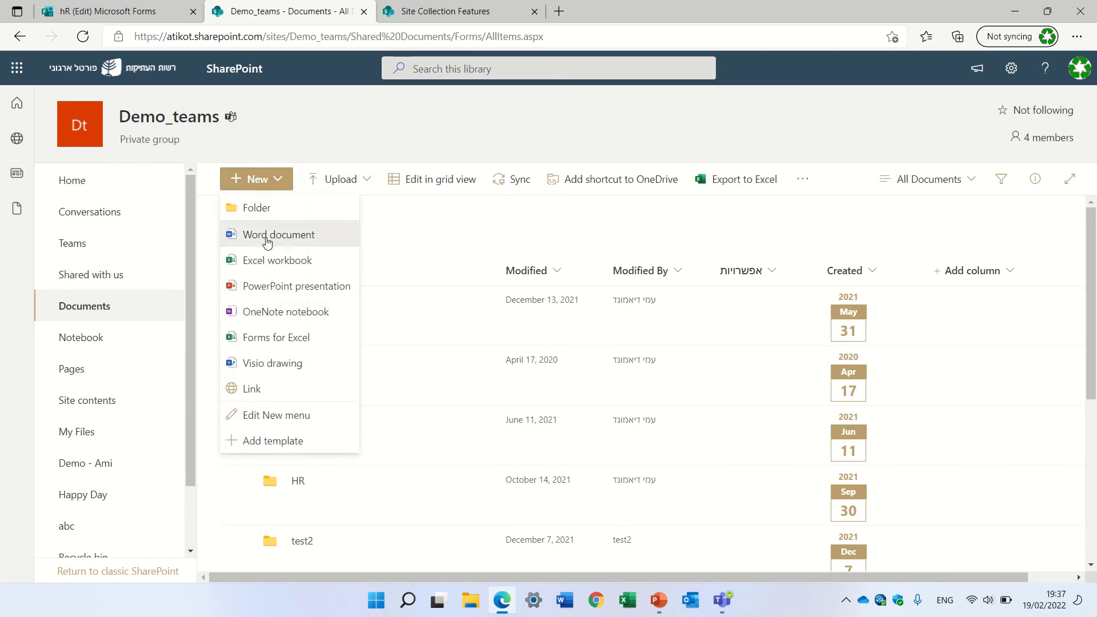
click(267, 236)
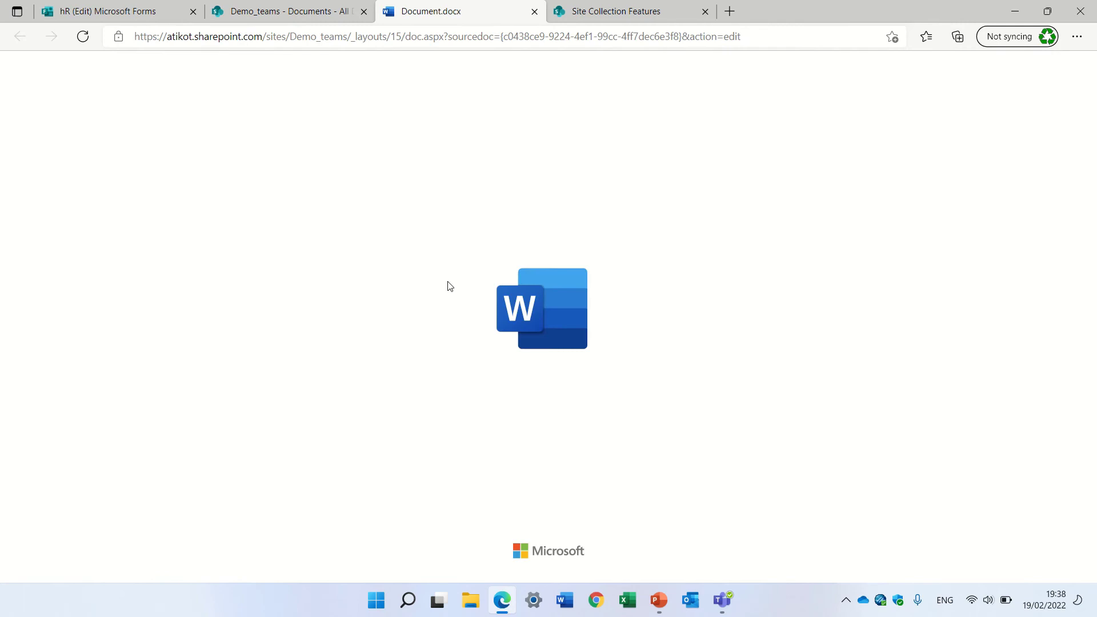
text(fjsdlfjsdf)
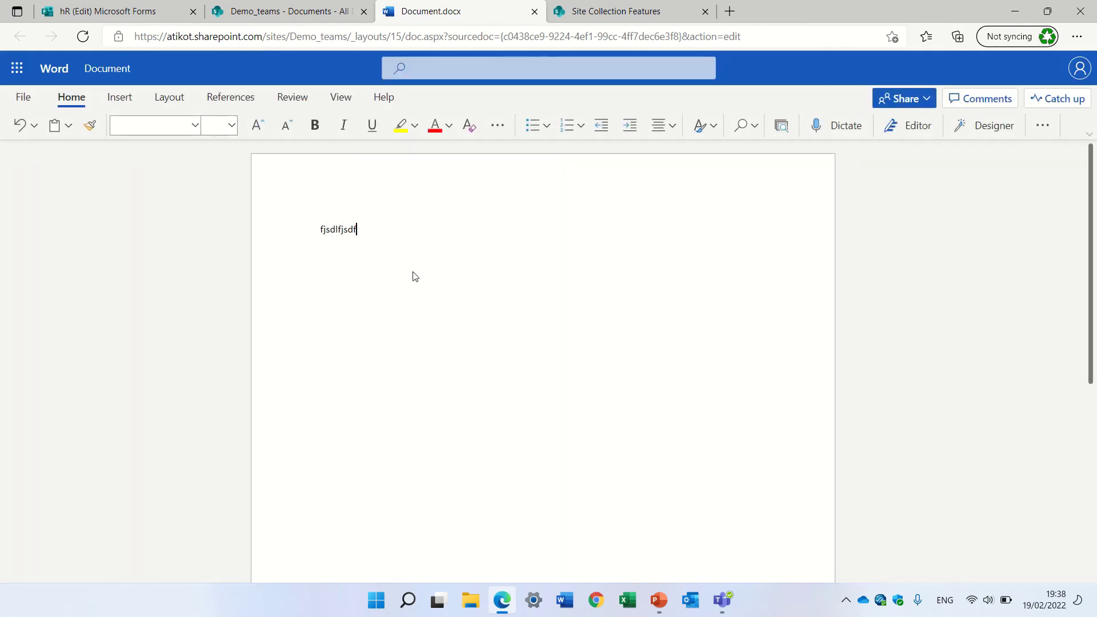
text(lsdfjk)
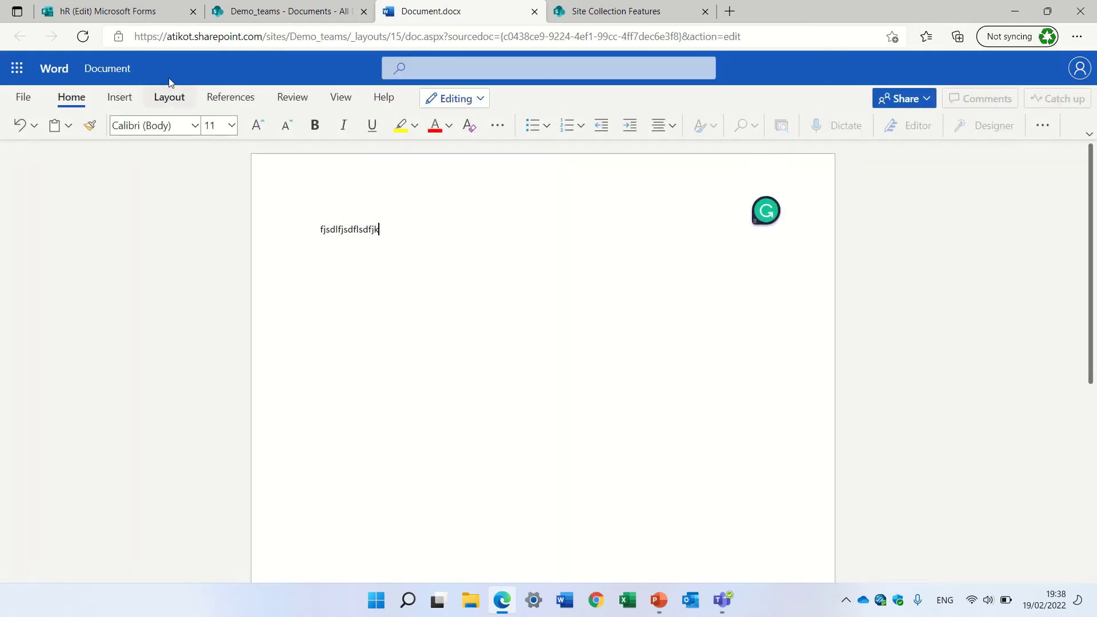
click(115, 73)
click(162, 201)
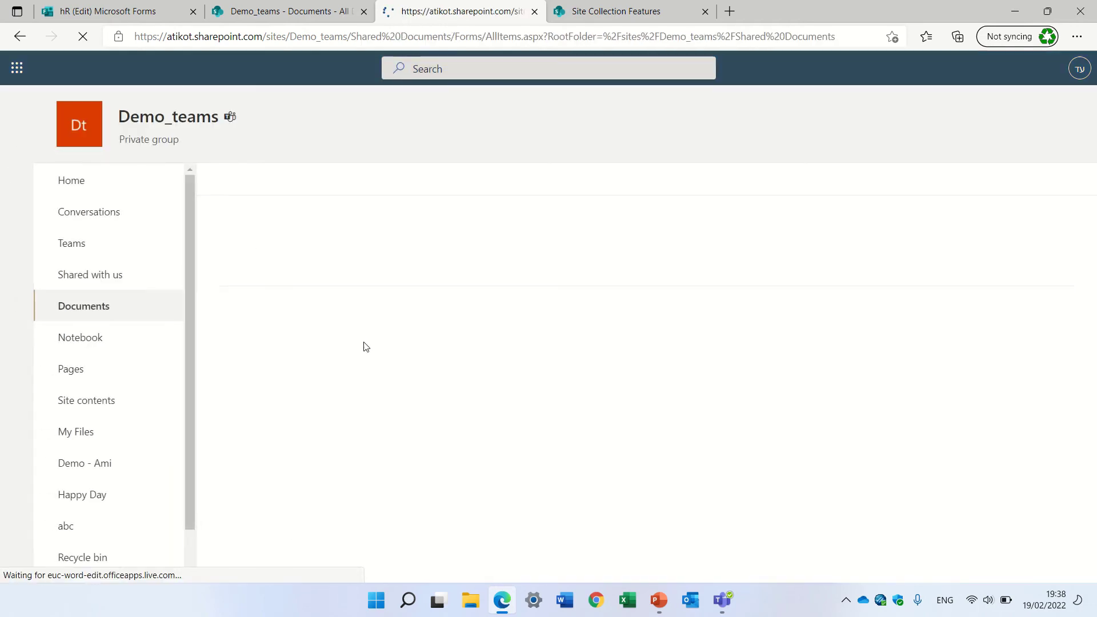
Open the new Document.docx from the Documents library in desktop Word, then close Word
scroll(1092, 470, down, 5)
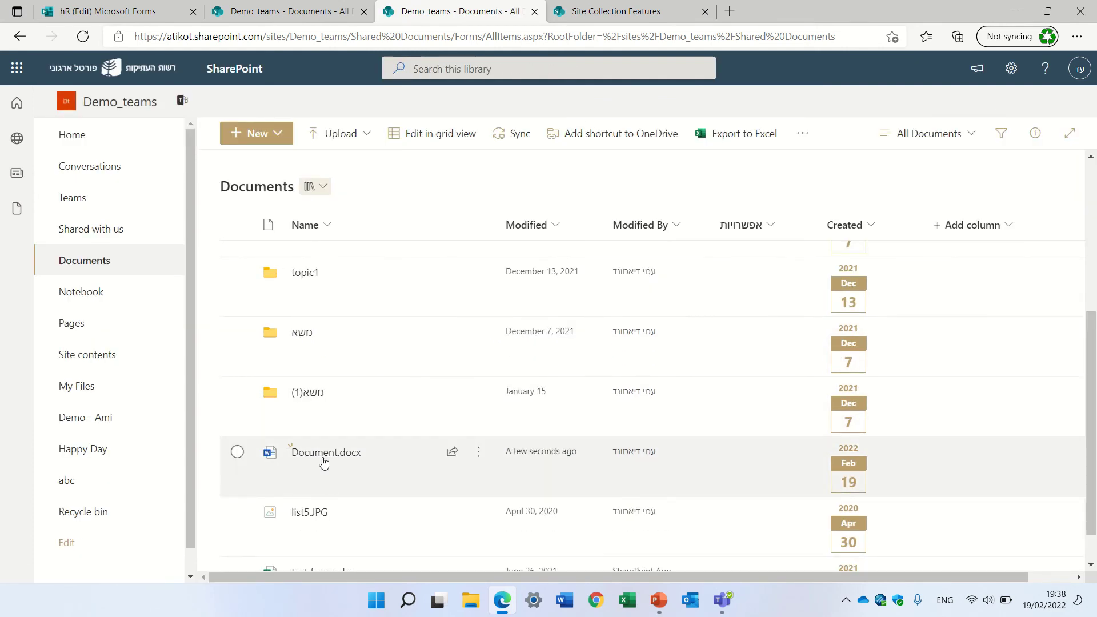
click(321, 458)
click(631, 140)
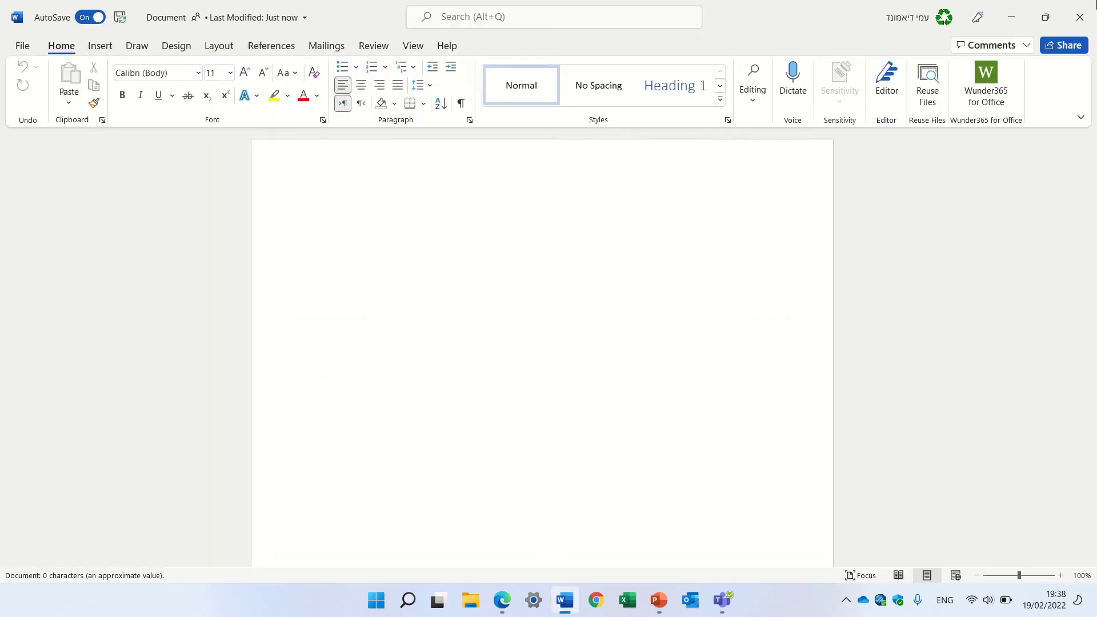
click(1080, 17)
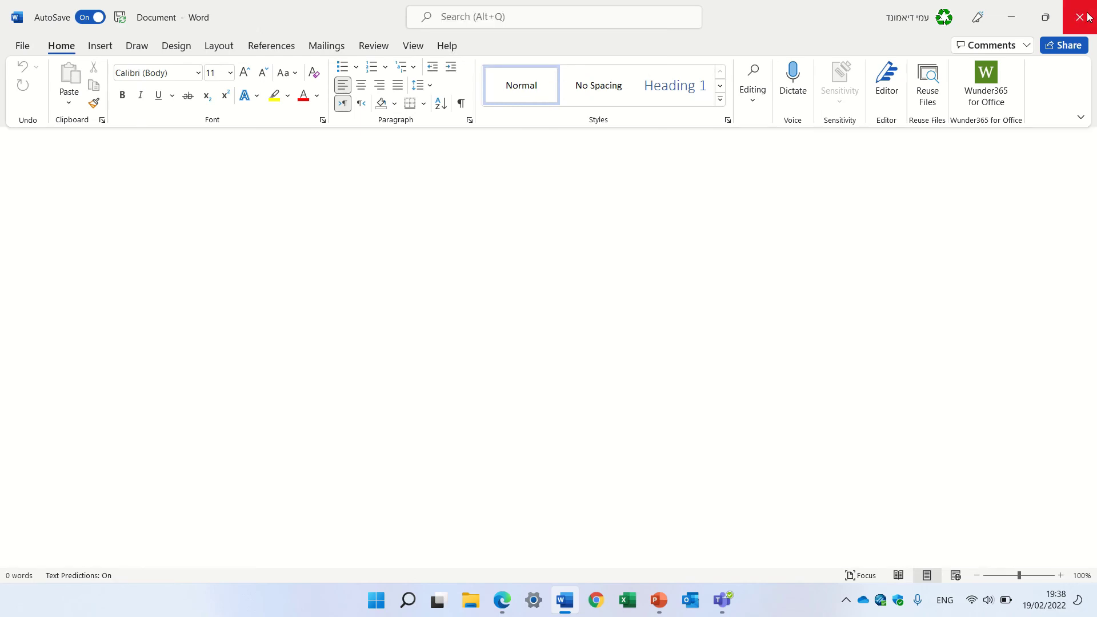